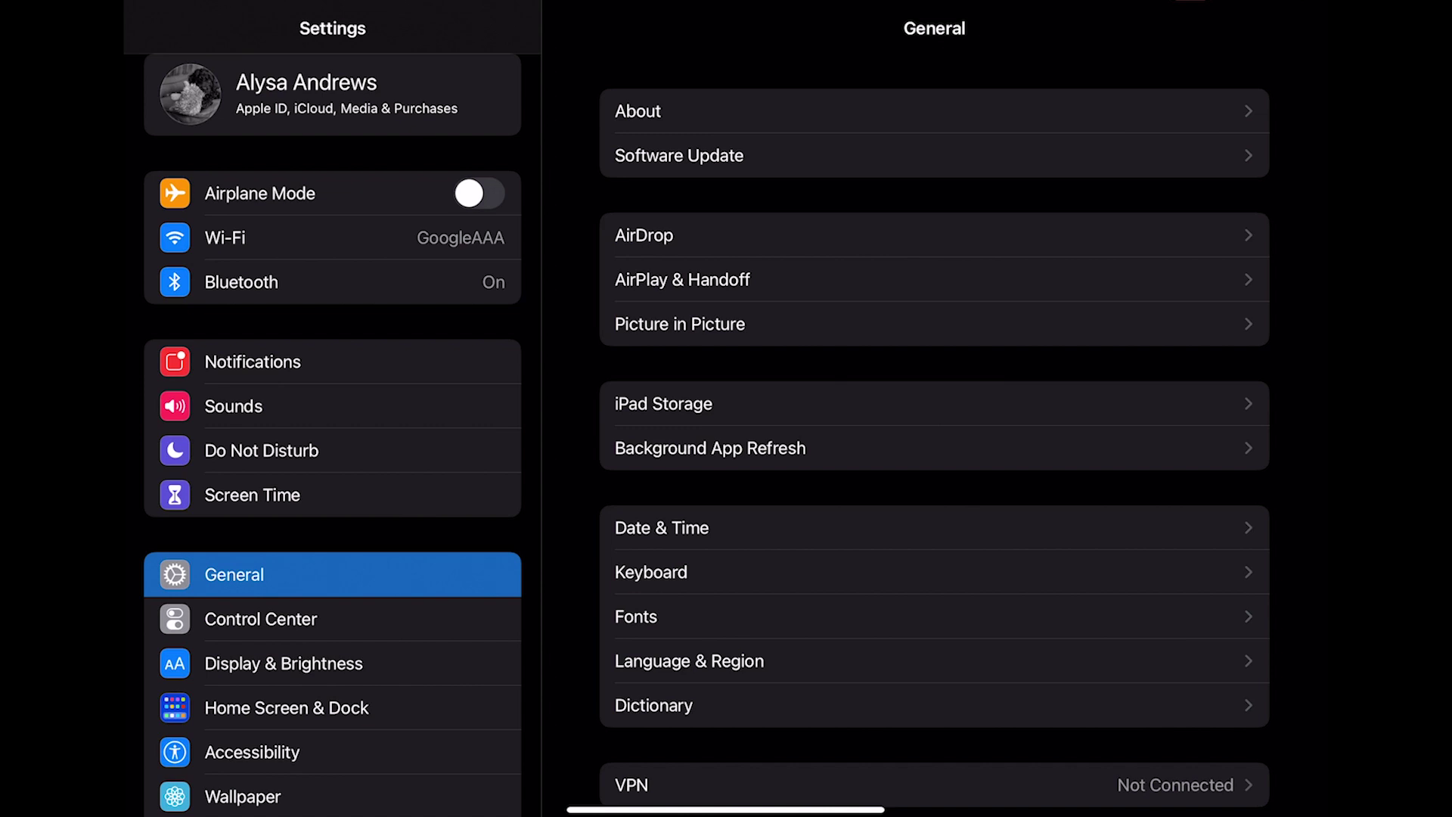
Confirm Bluetooth is on and set Shopify POS location access to Always.
click(241, 282)
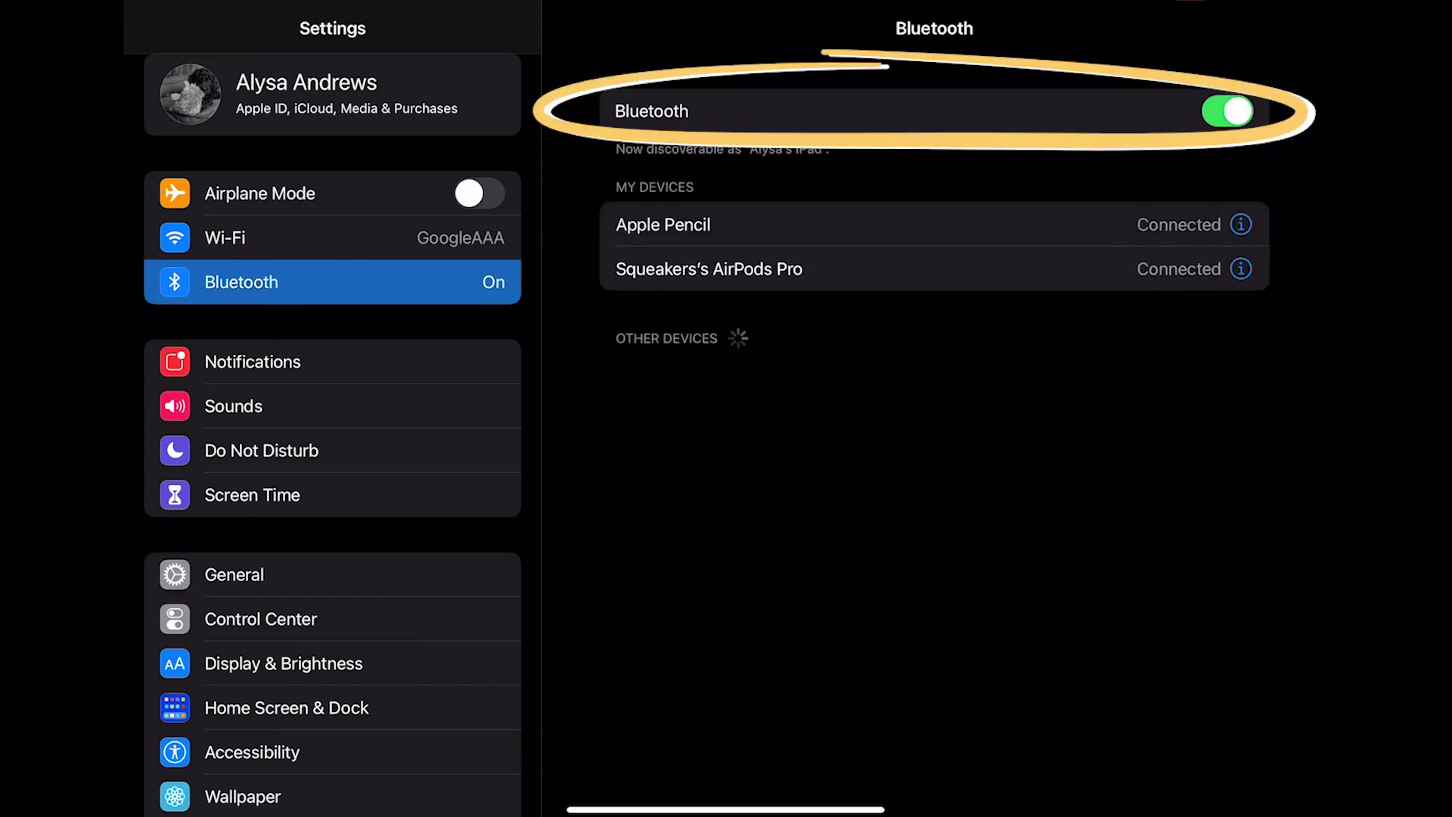
scroll(333, 454, down, 15)
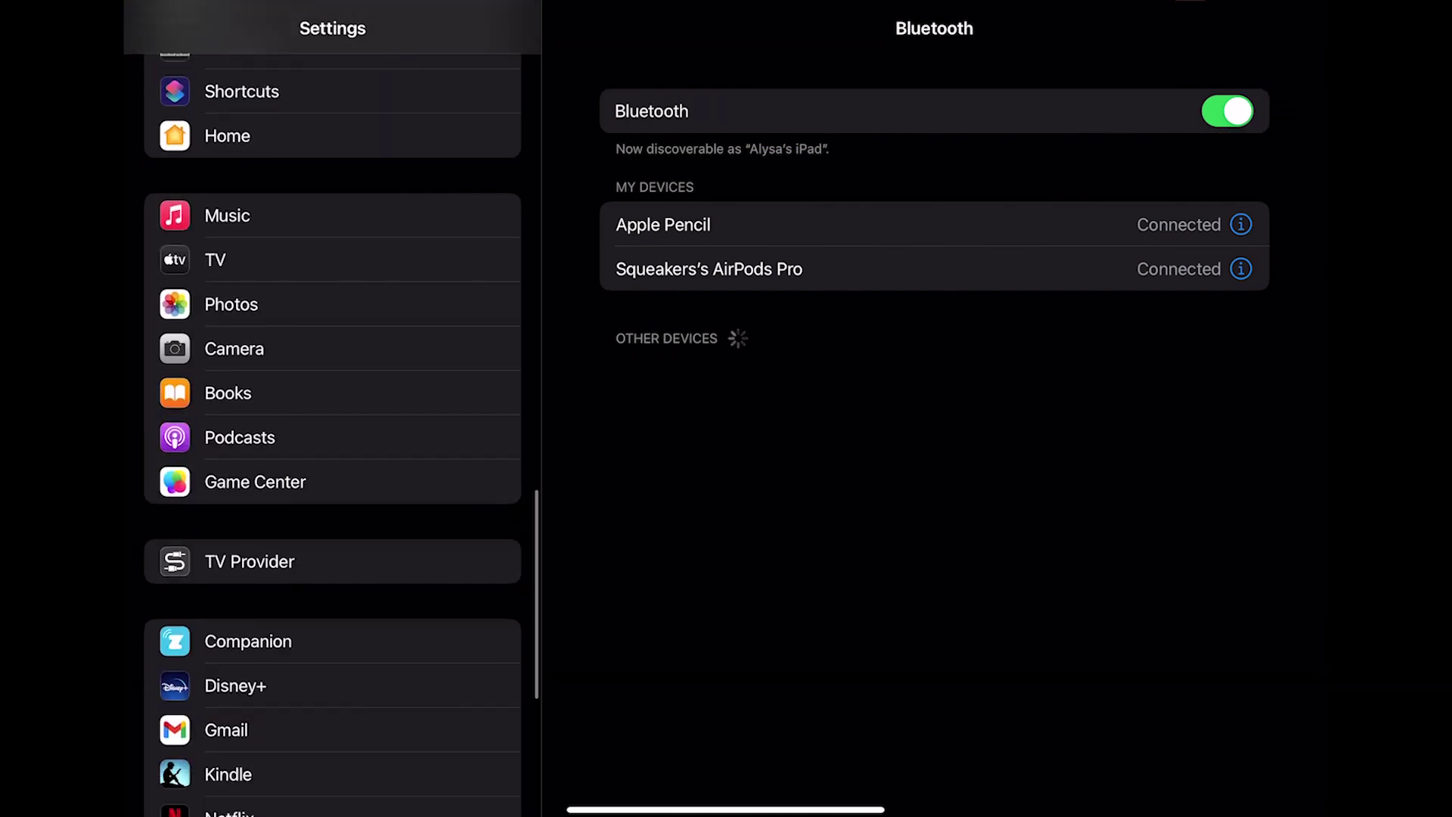
scroll(332, 455, down, 5)
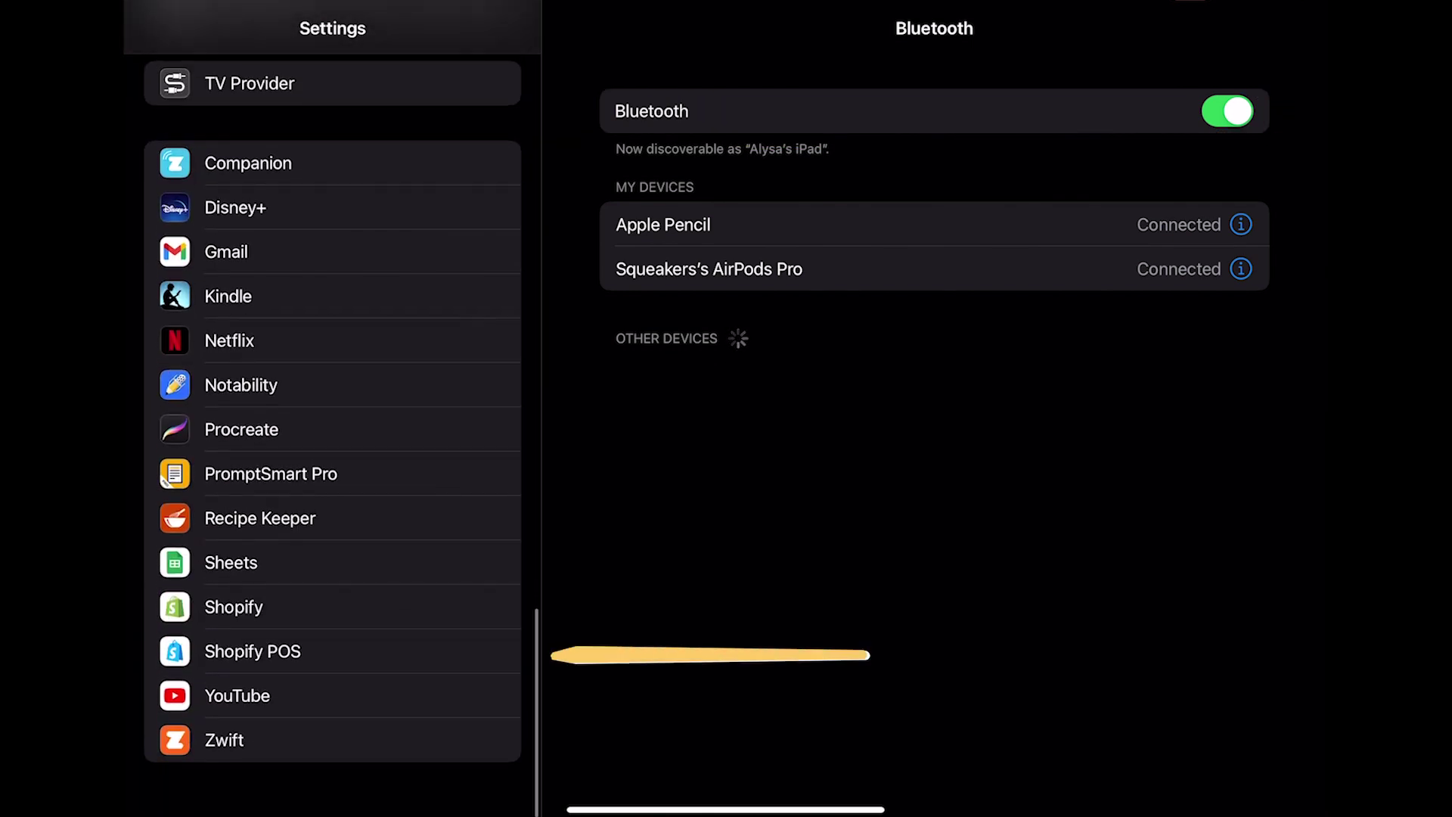
click(252, 652)
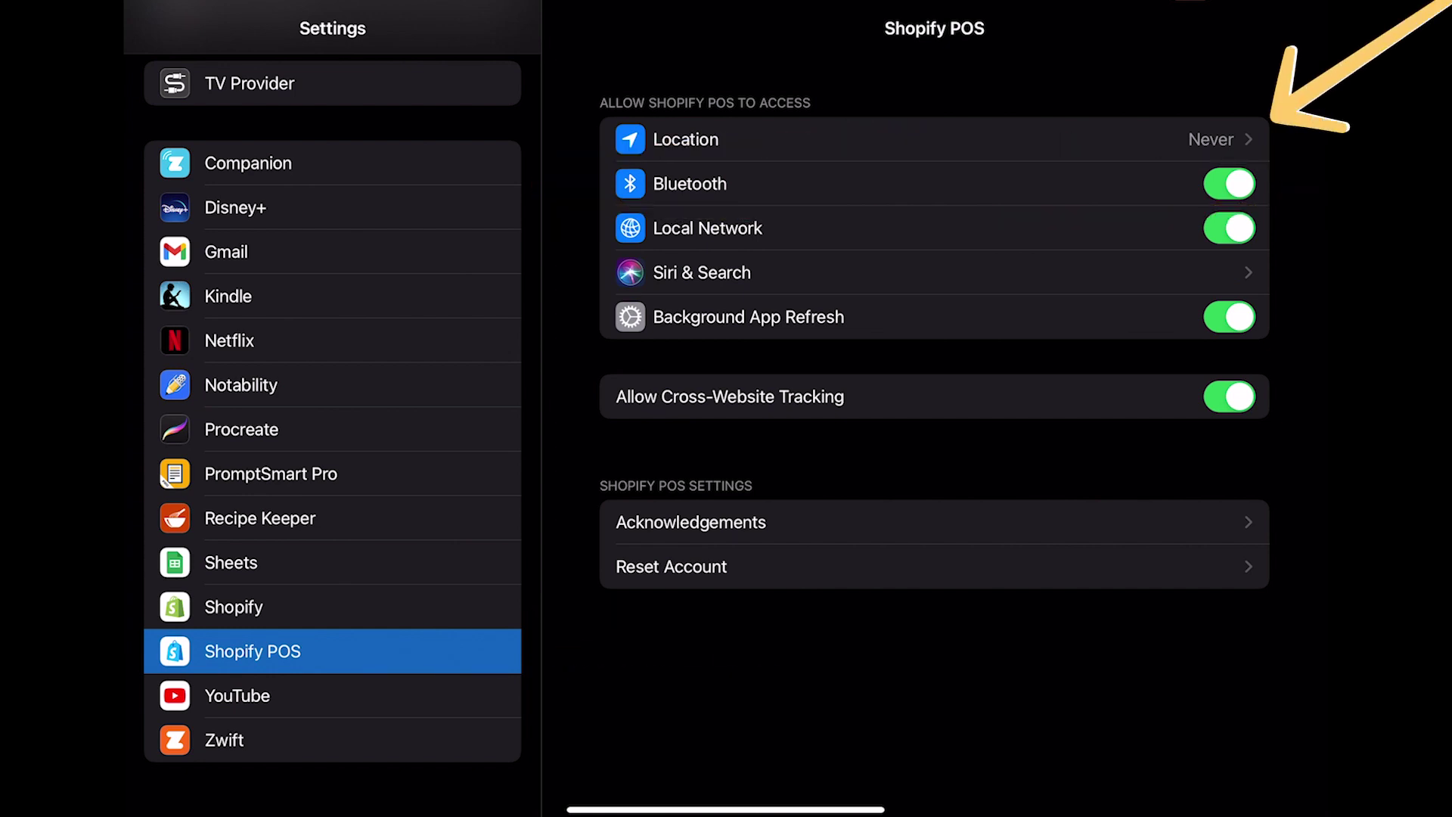
click(685, 138)
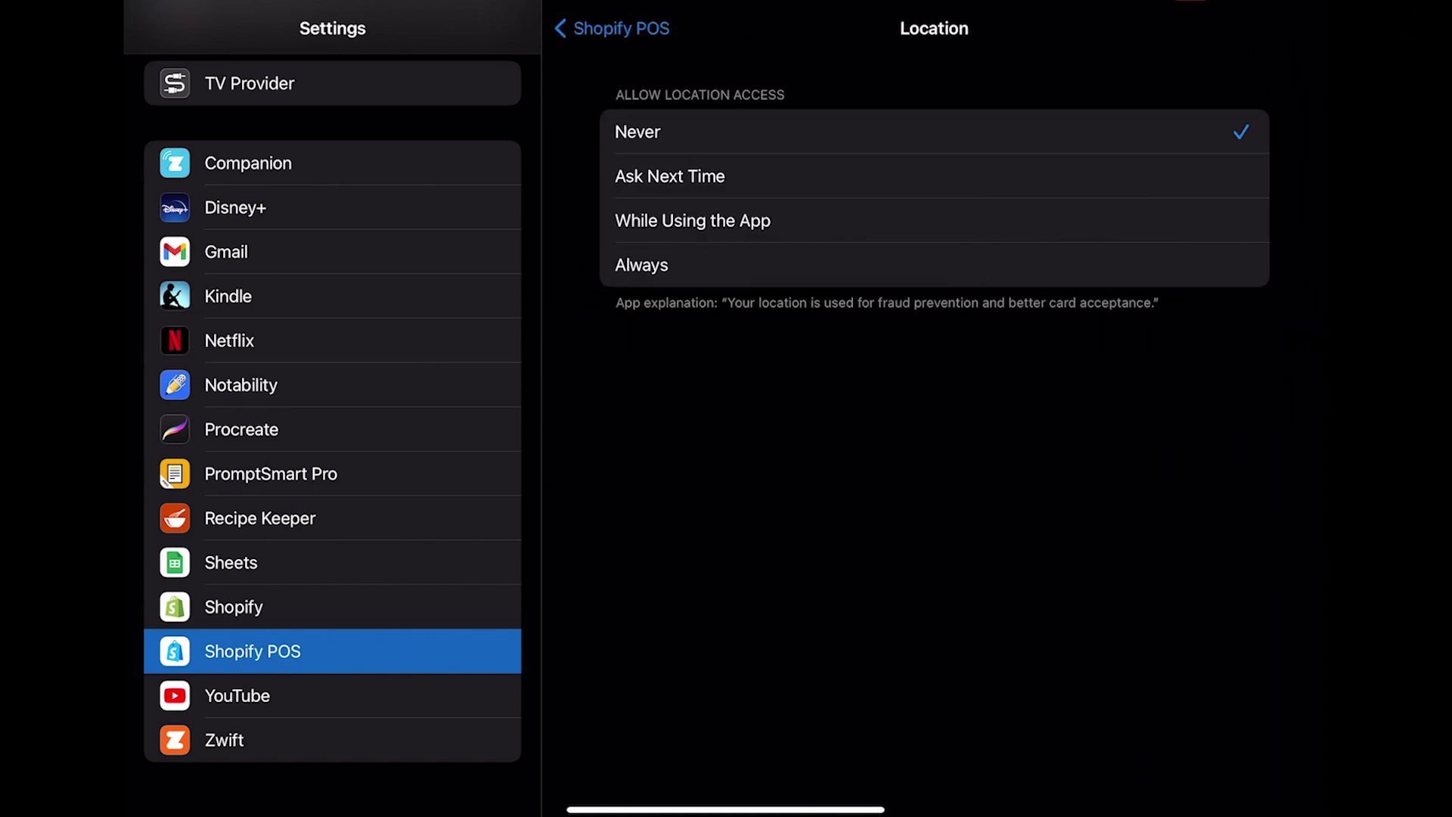
click(641, 265)
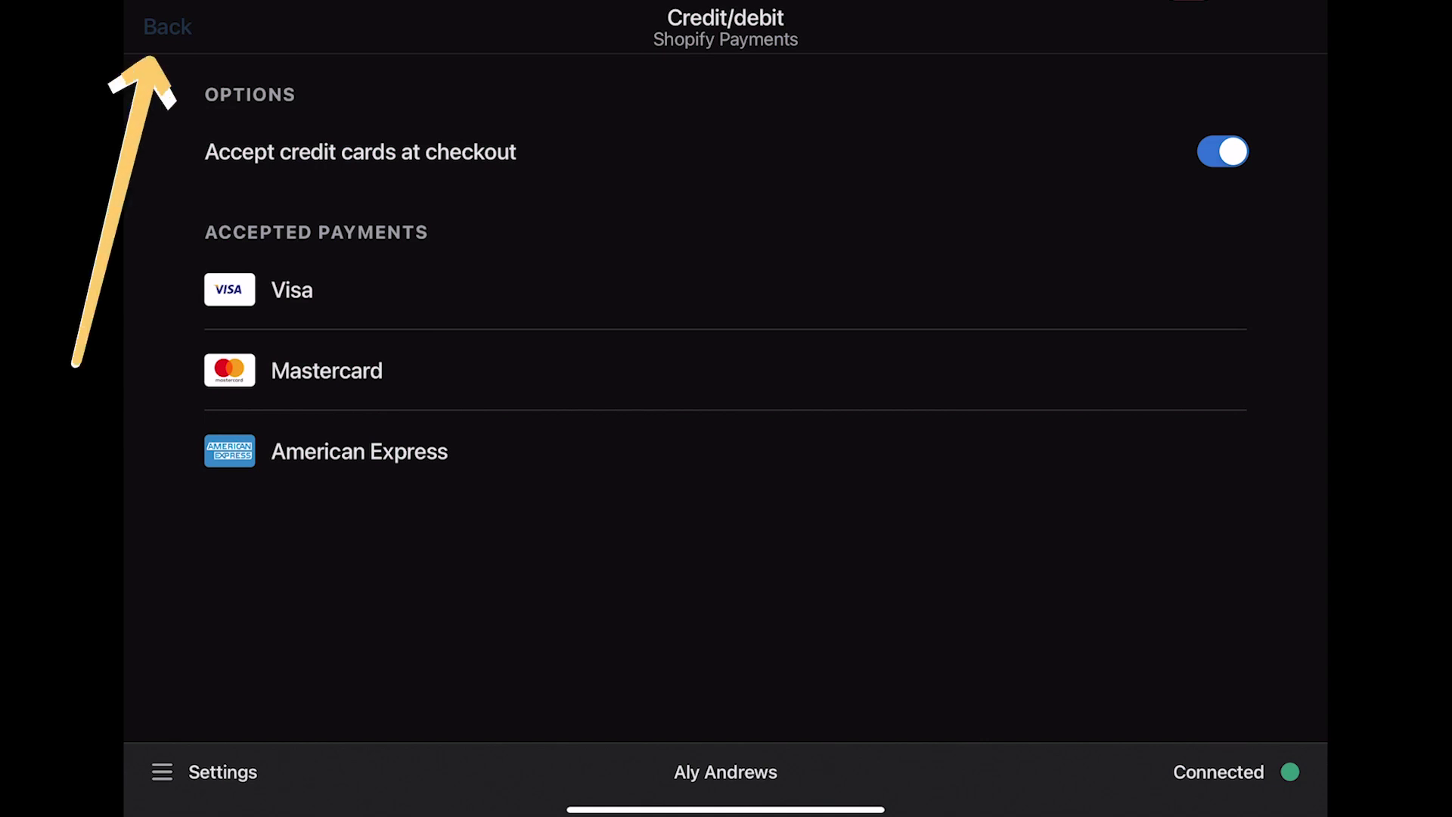
Leave Credit/debit payment settings, check connectivity status, and start Set up hardware.
click(166, 26)
click(166, 26)
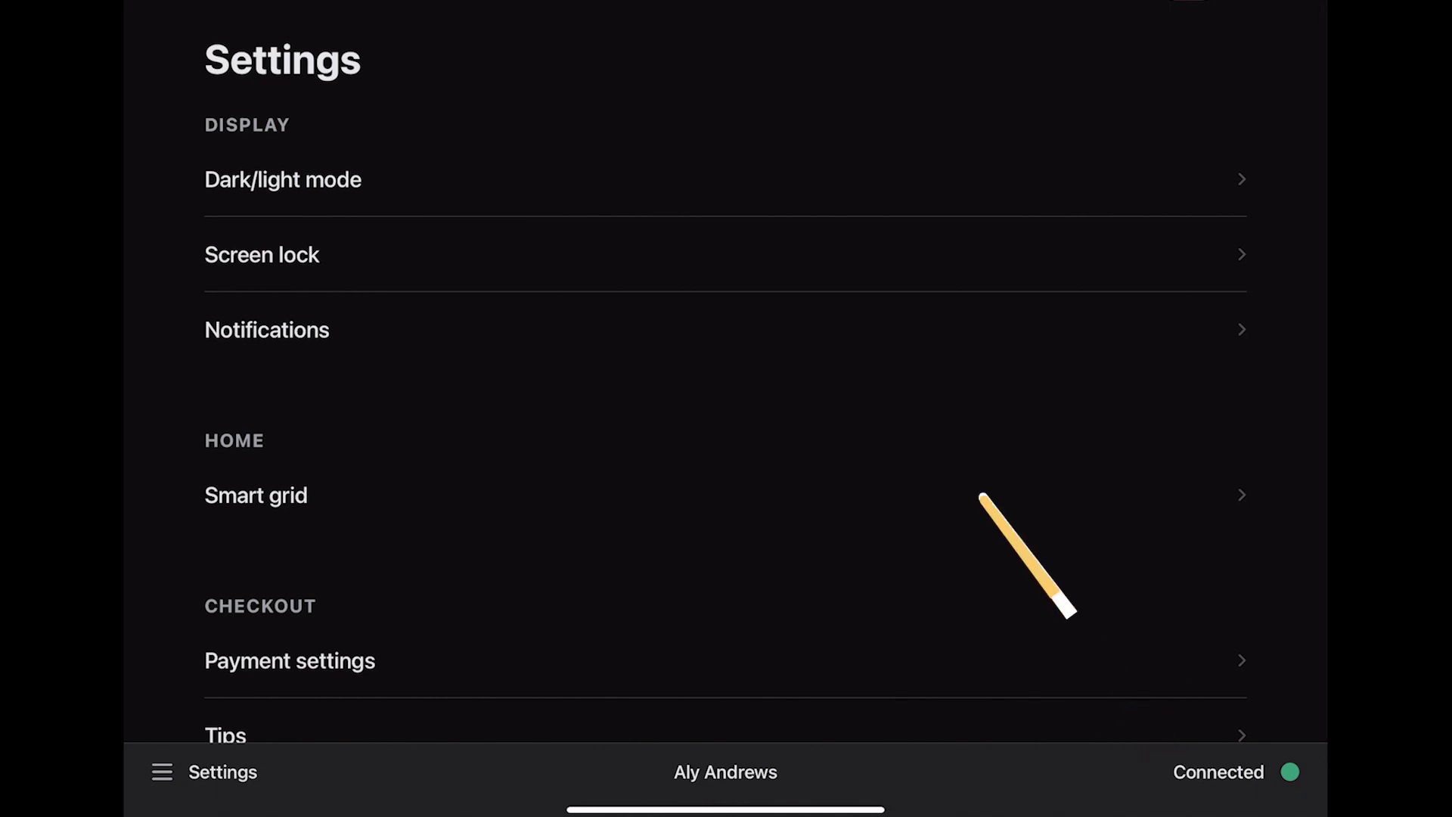
click(1219, 772)
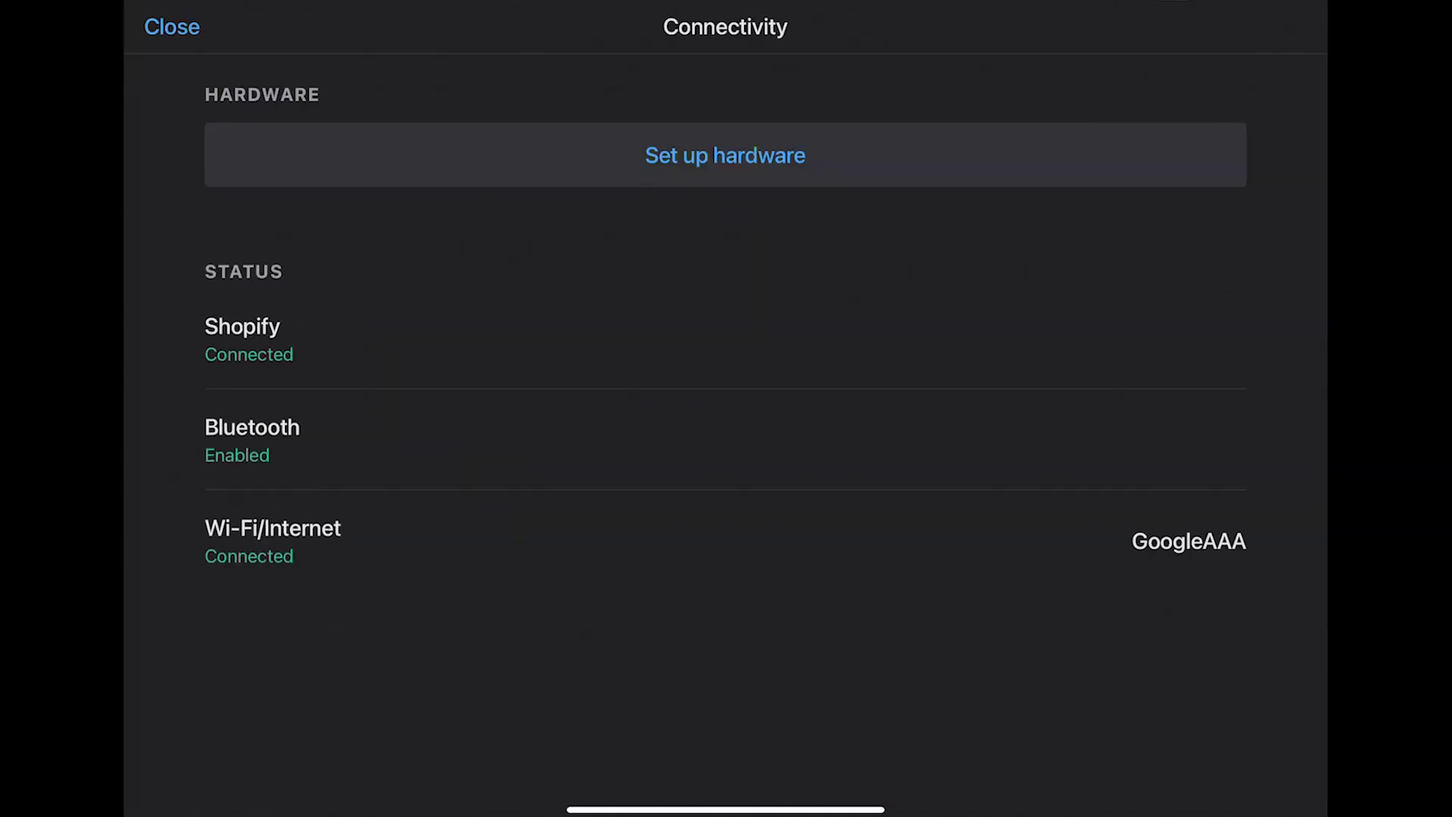
click(171, 26)
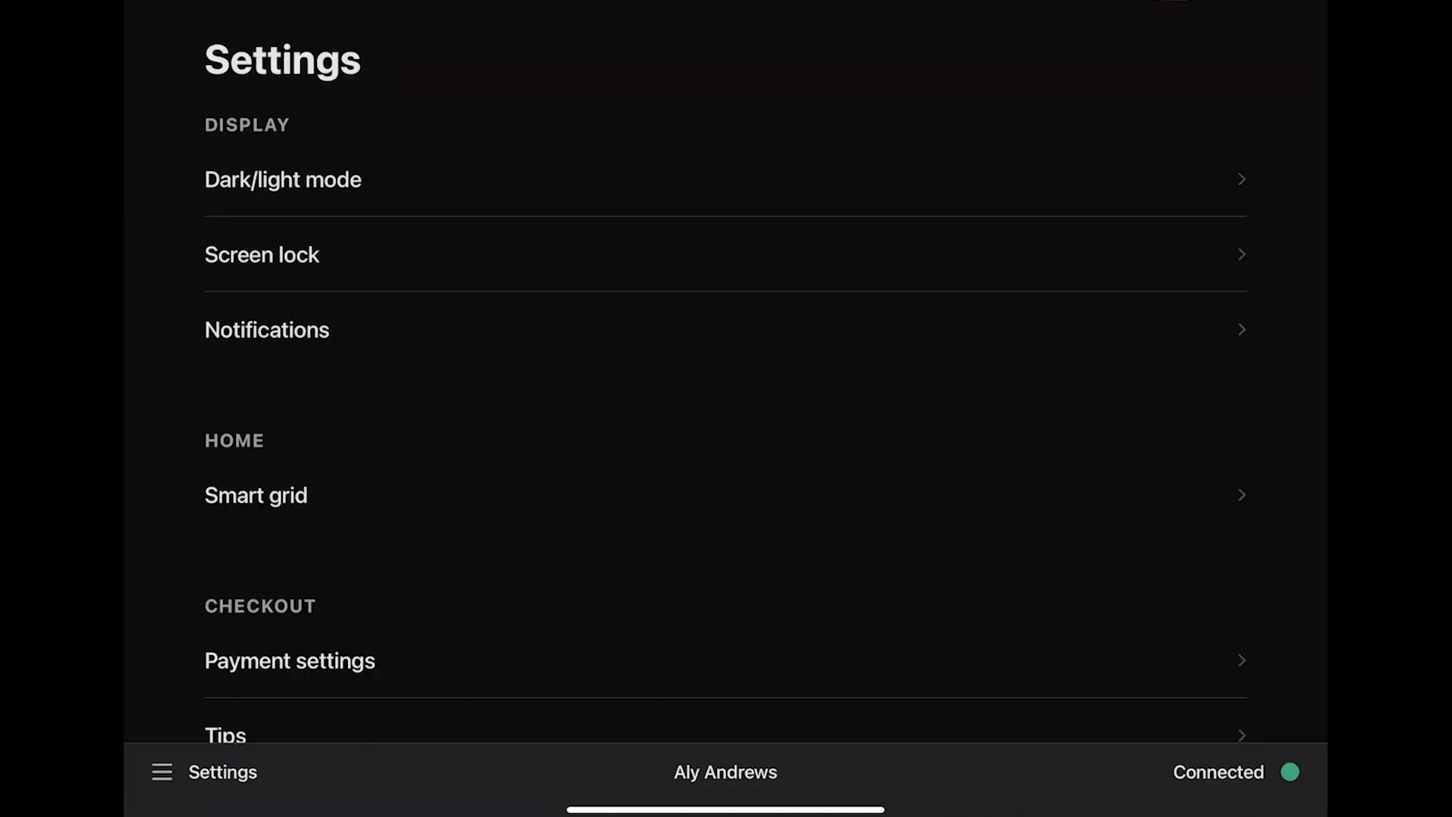
scroll(727, 398, down, 5)
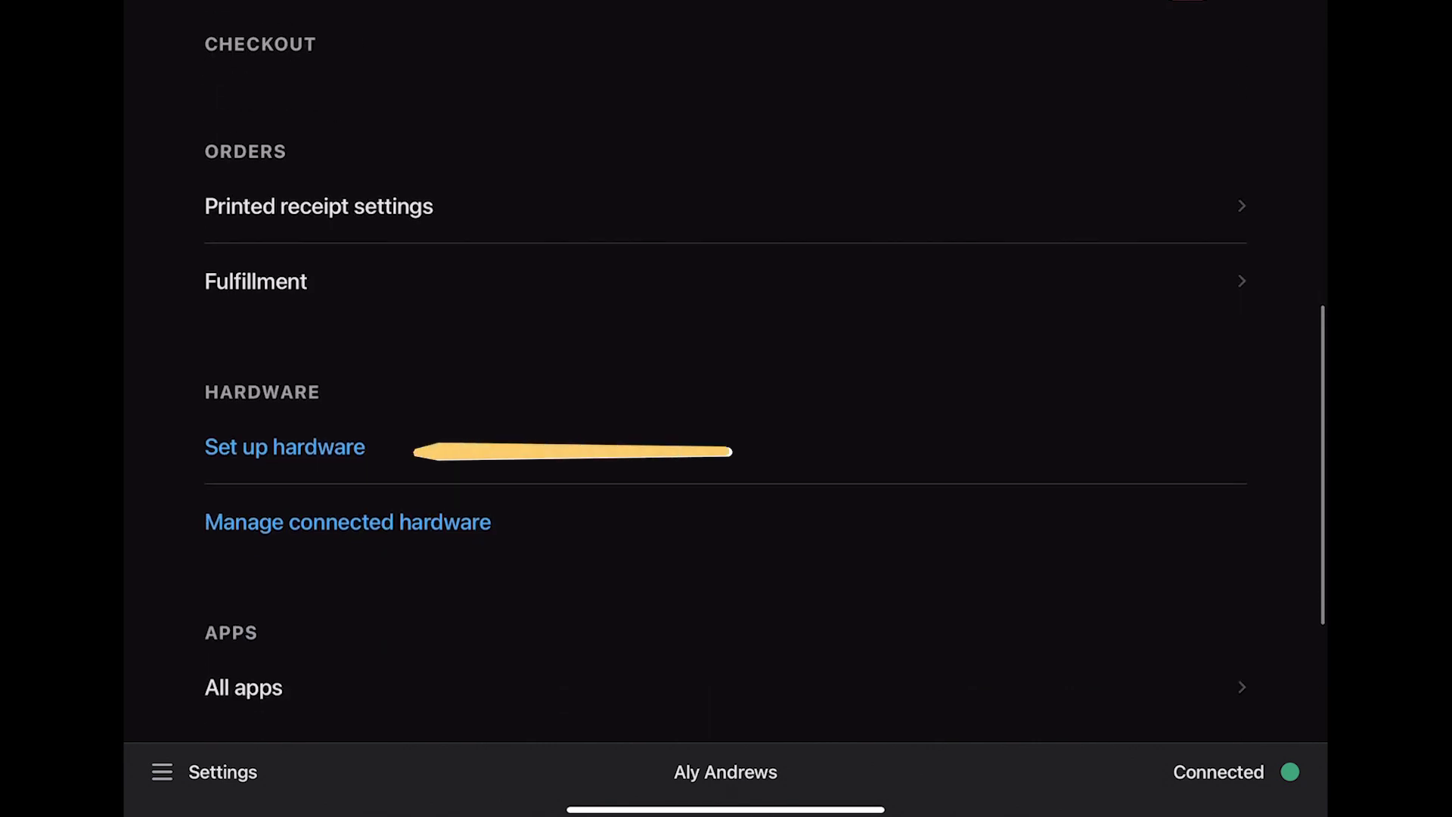
click(284, 446)
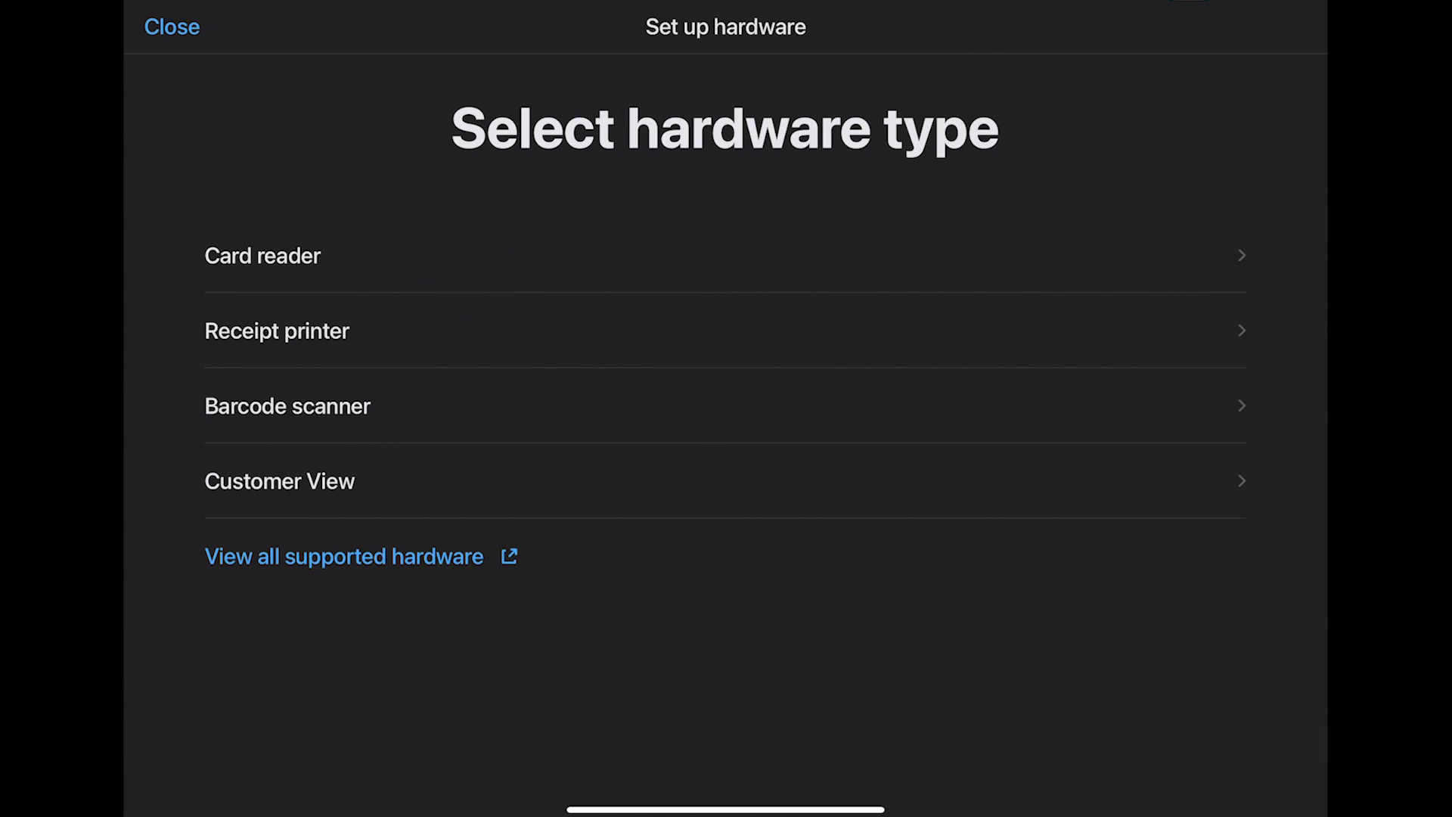
Choose Card reader, select WisePad 3, and scan to pair it.
click(262, 255)
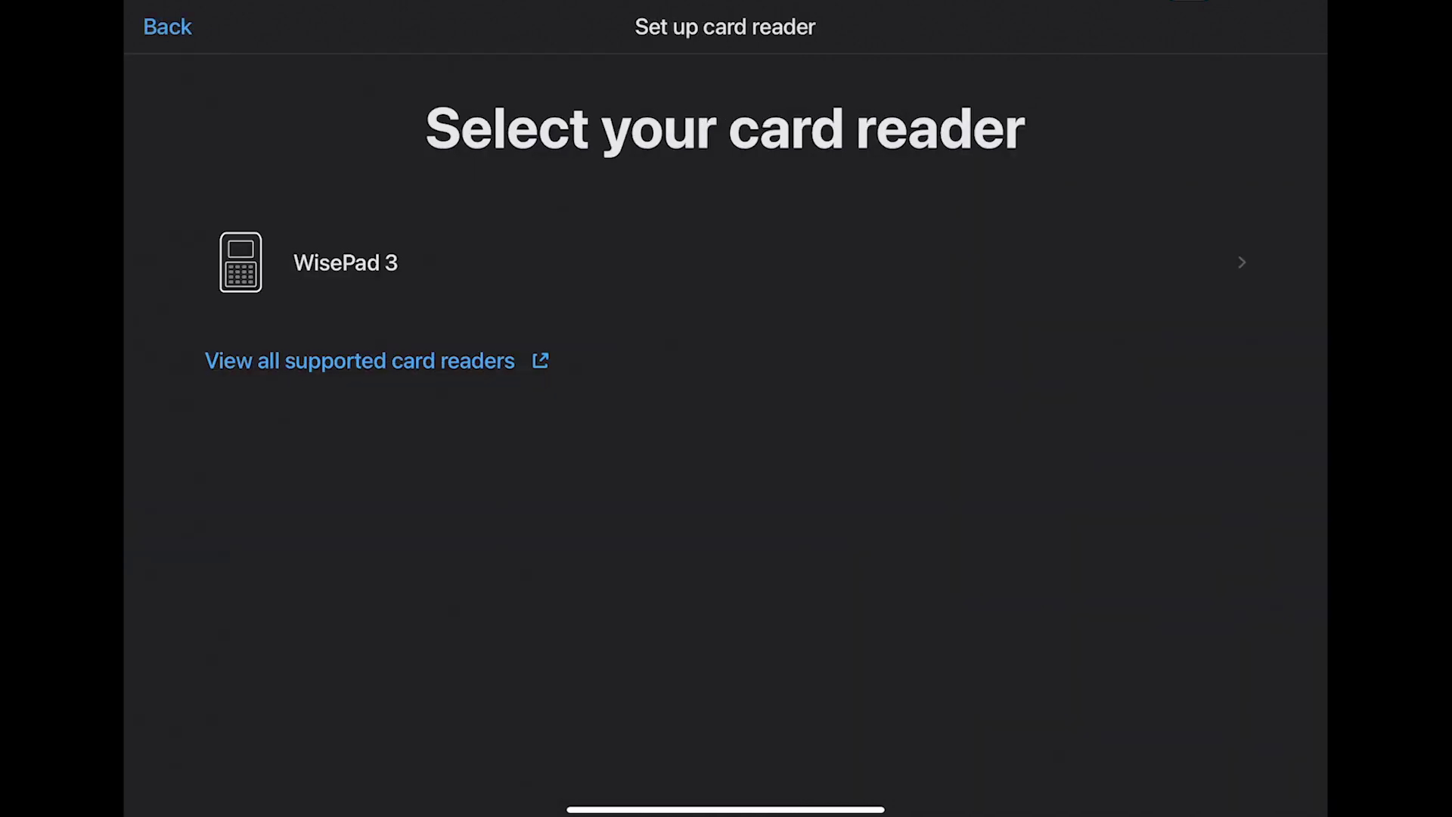
click(345, 262)
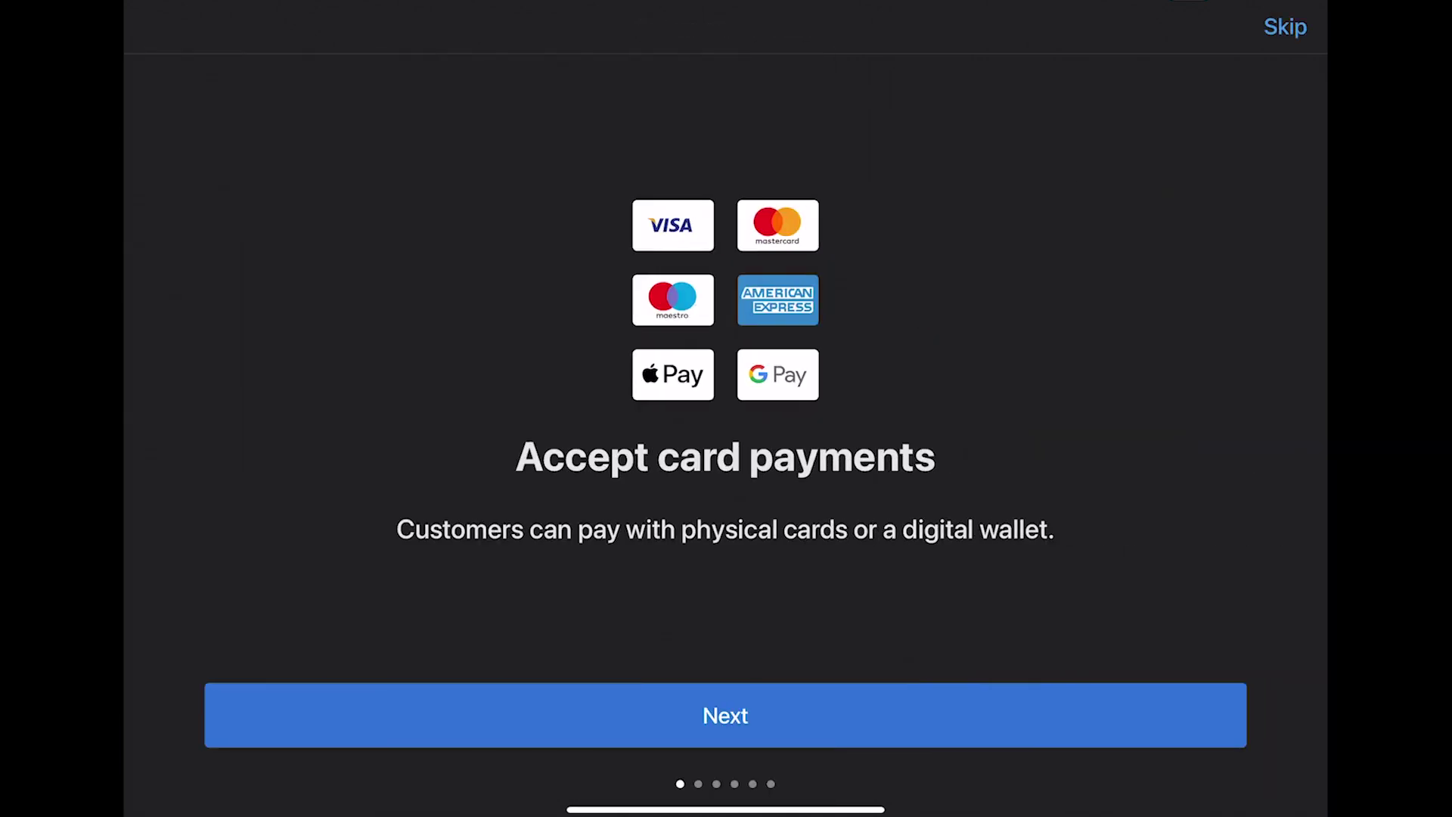
Page through all the card-payment tutorial screens and finish the tutorial.
click(725, 716)
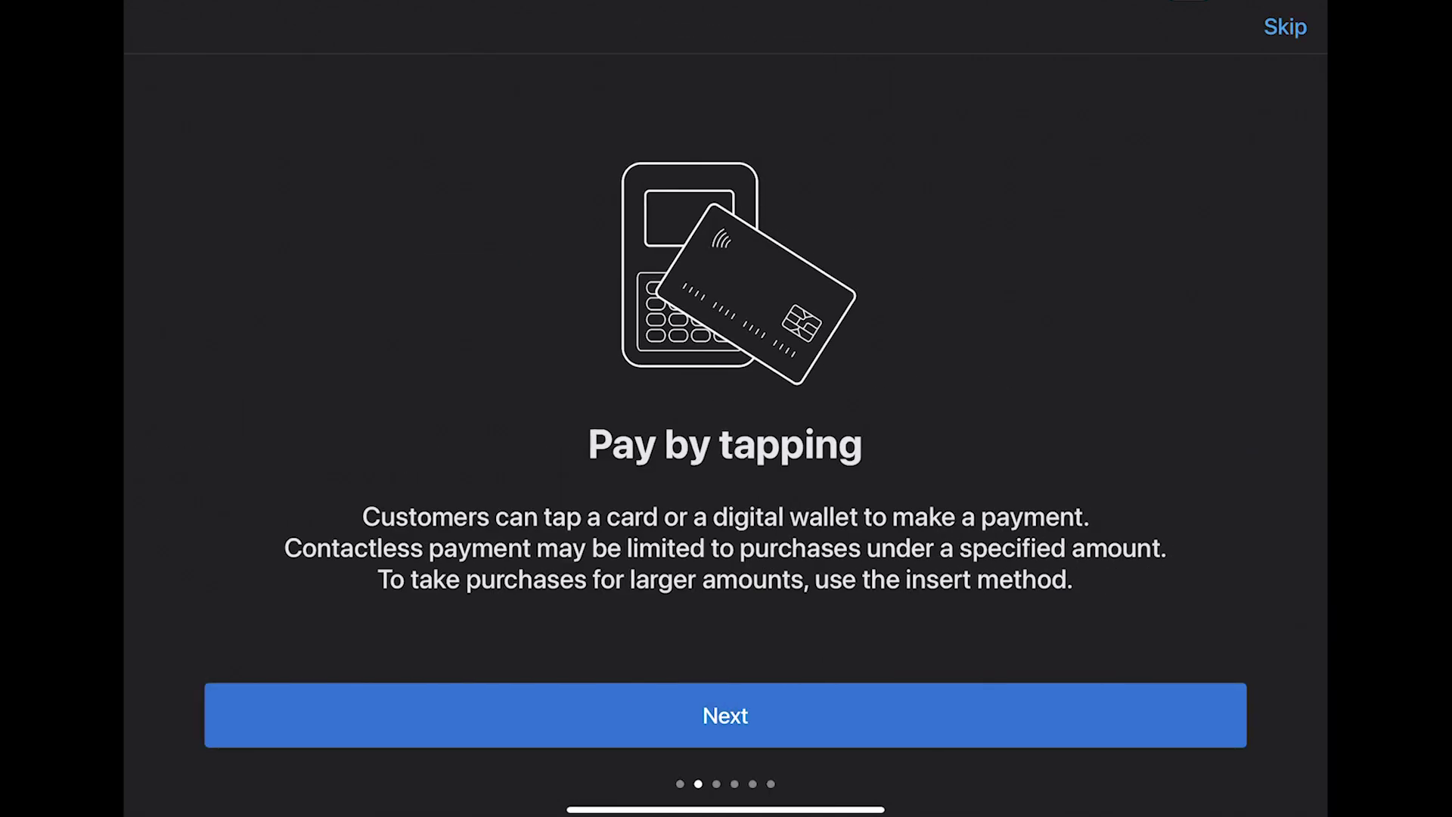
click(726, 715)
click(725, 715)
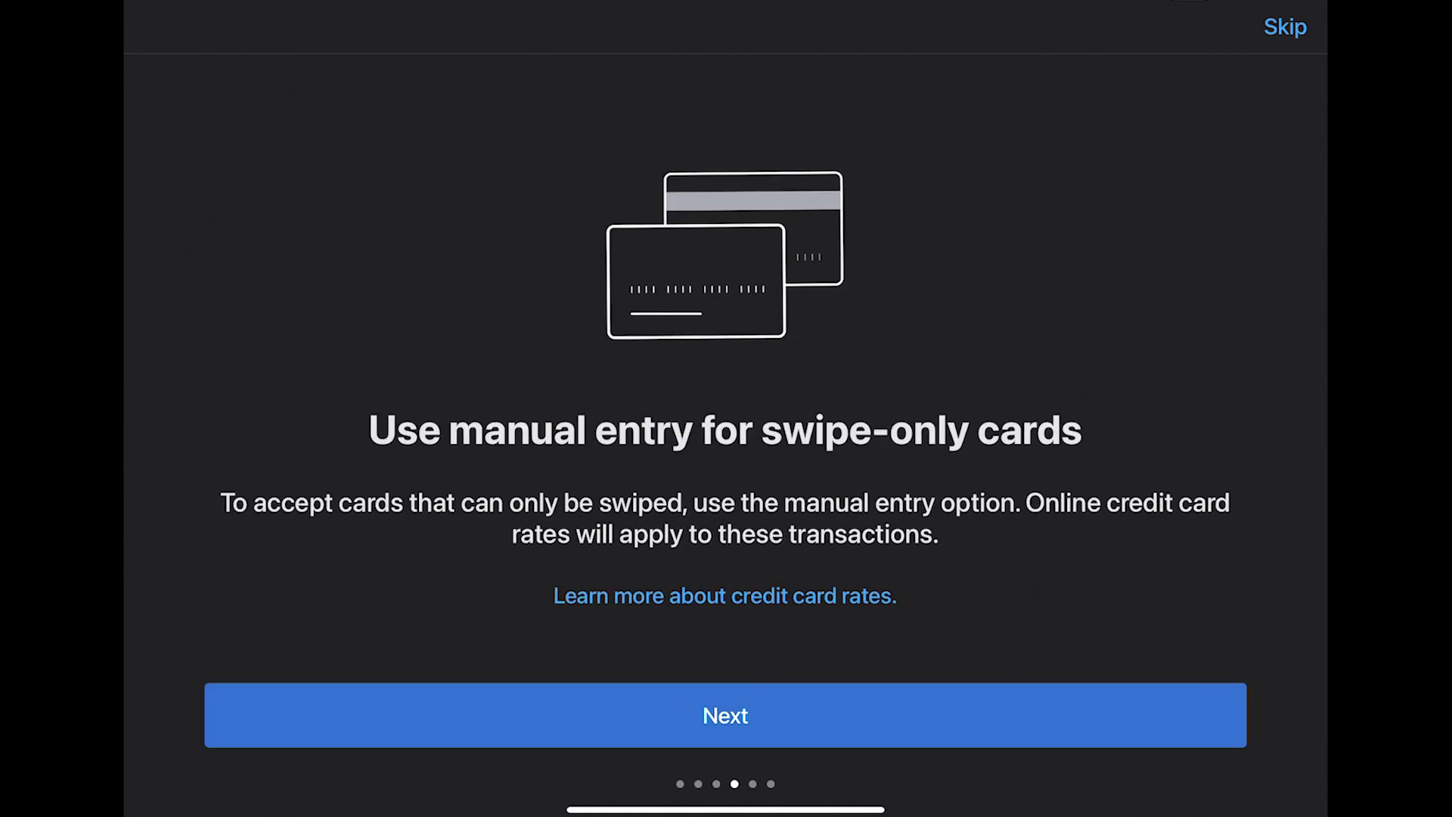
click(726, 715)
click(725, 715)
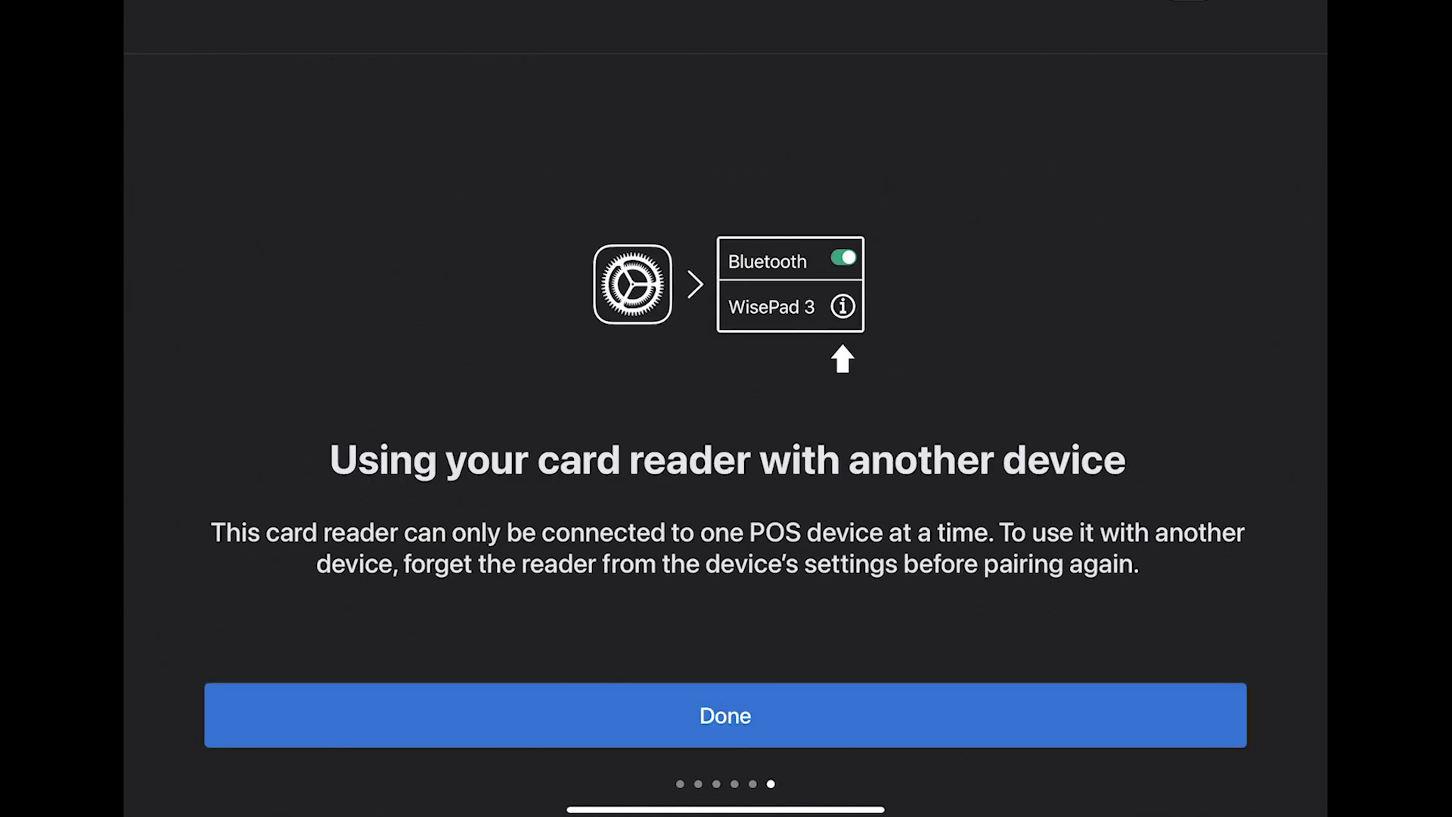
click(726, 715)
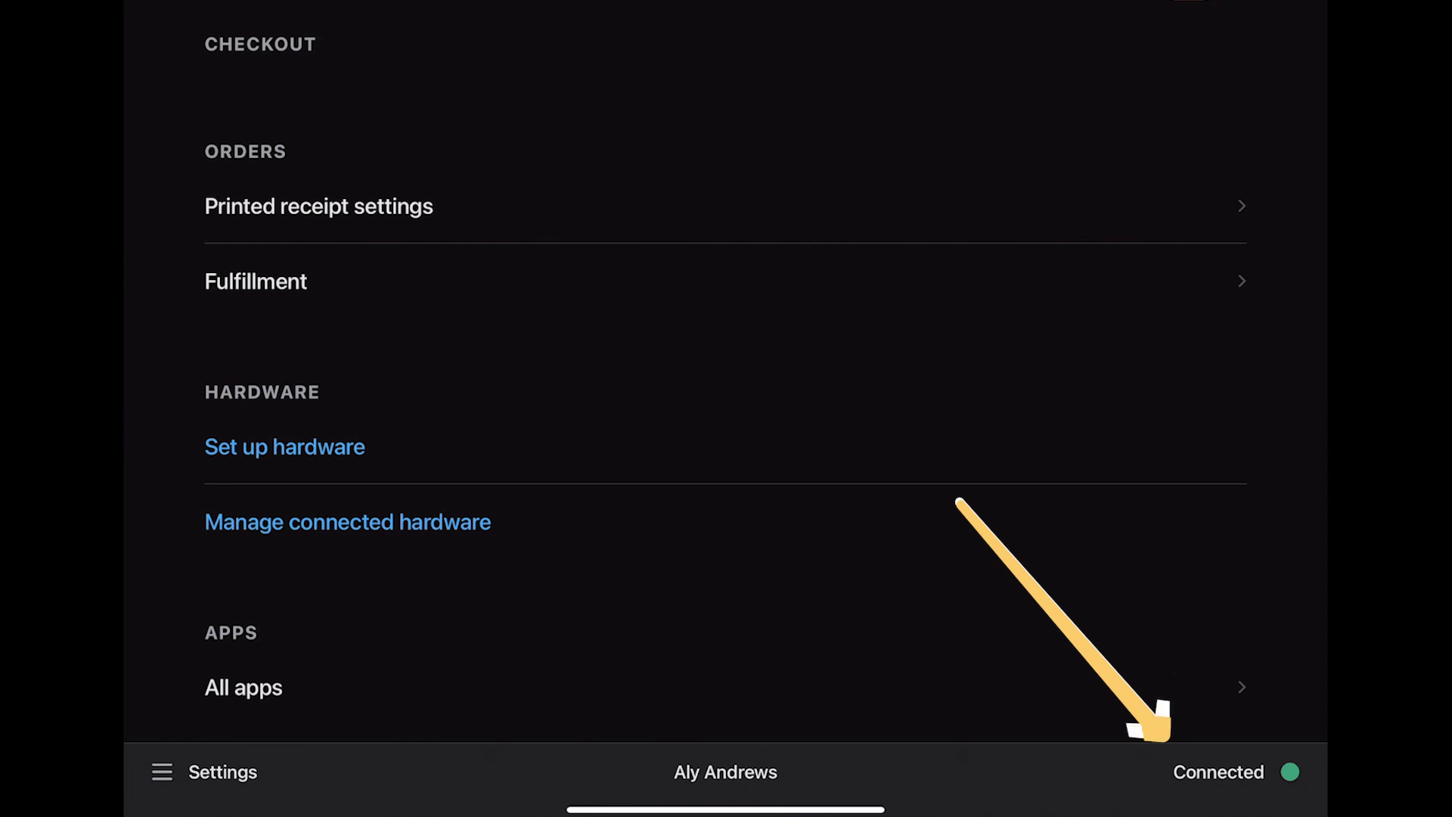
Open WisePad 3 (0050) from the Connectivity sheet to view its hardware details.
click(1218, 772)
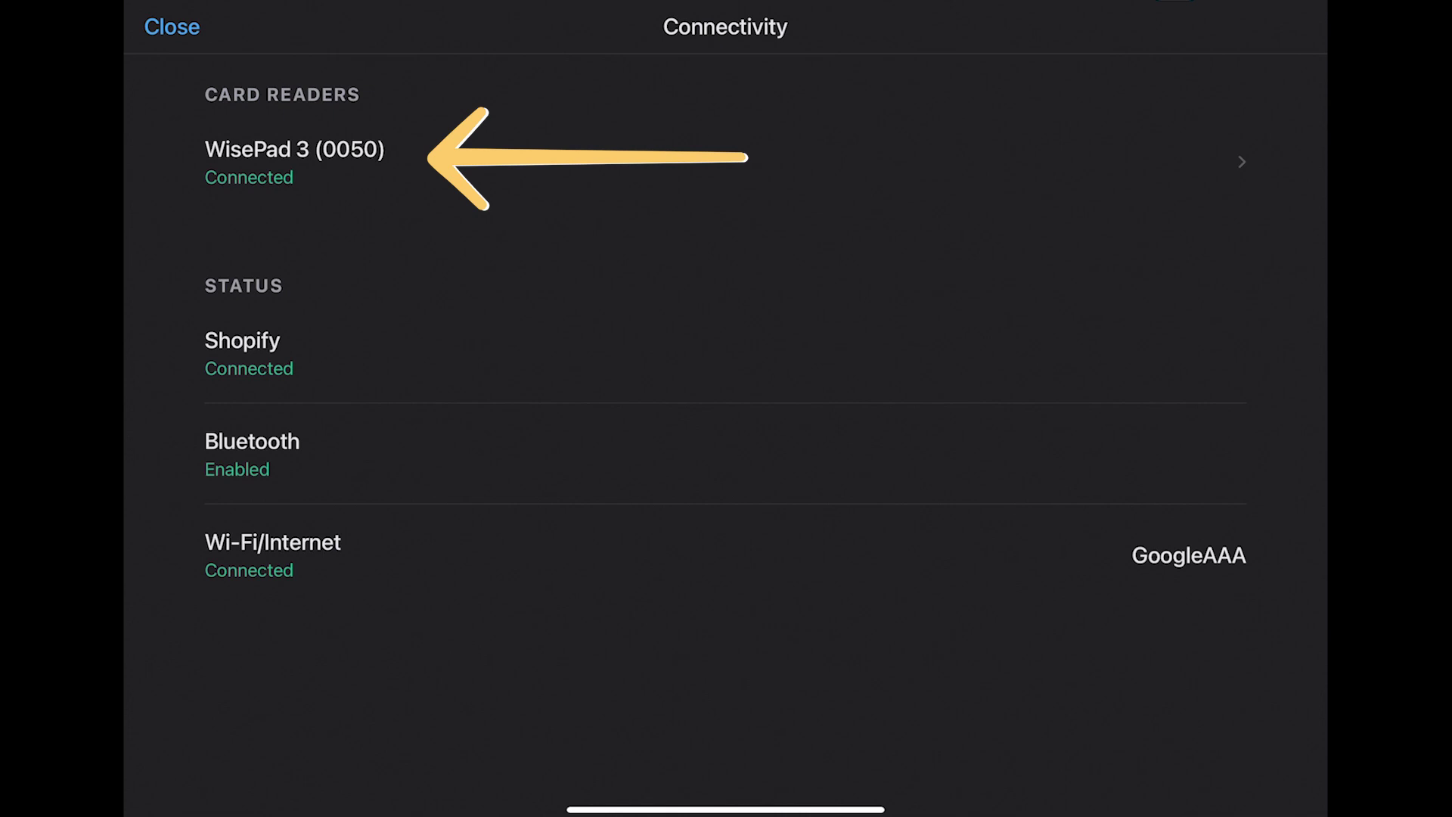
click(295, 161)
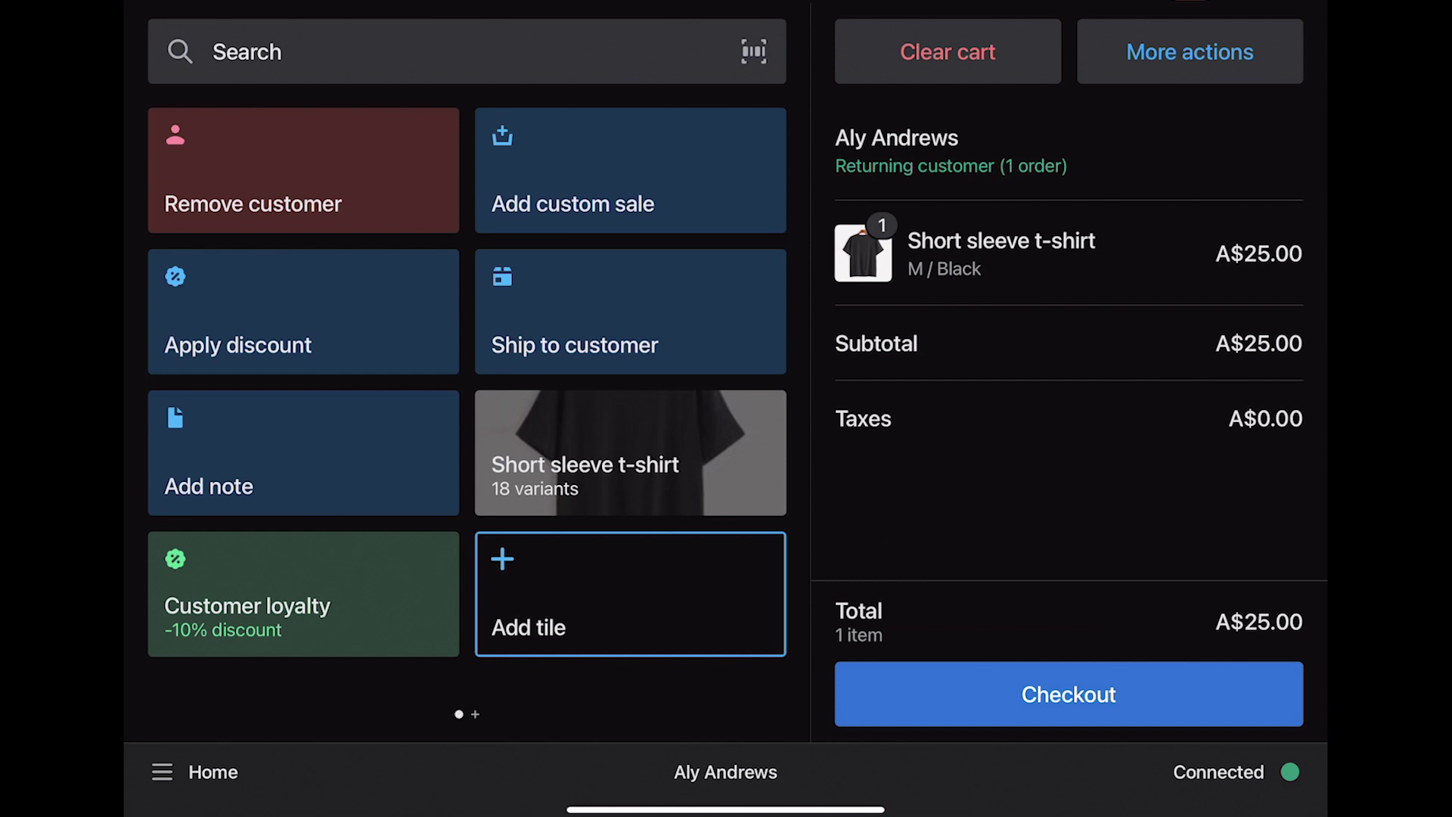
Start checkout for the A$25.00 t-shirt in the cart.
click(1068, 694)
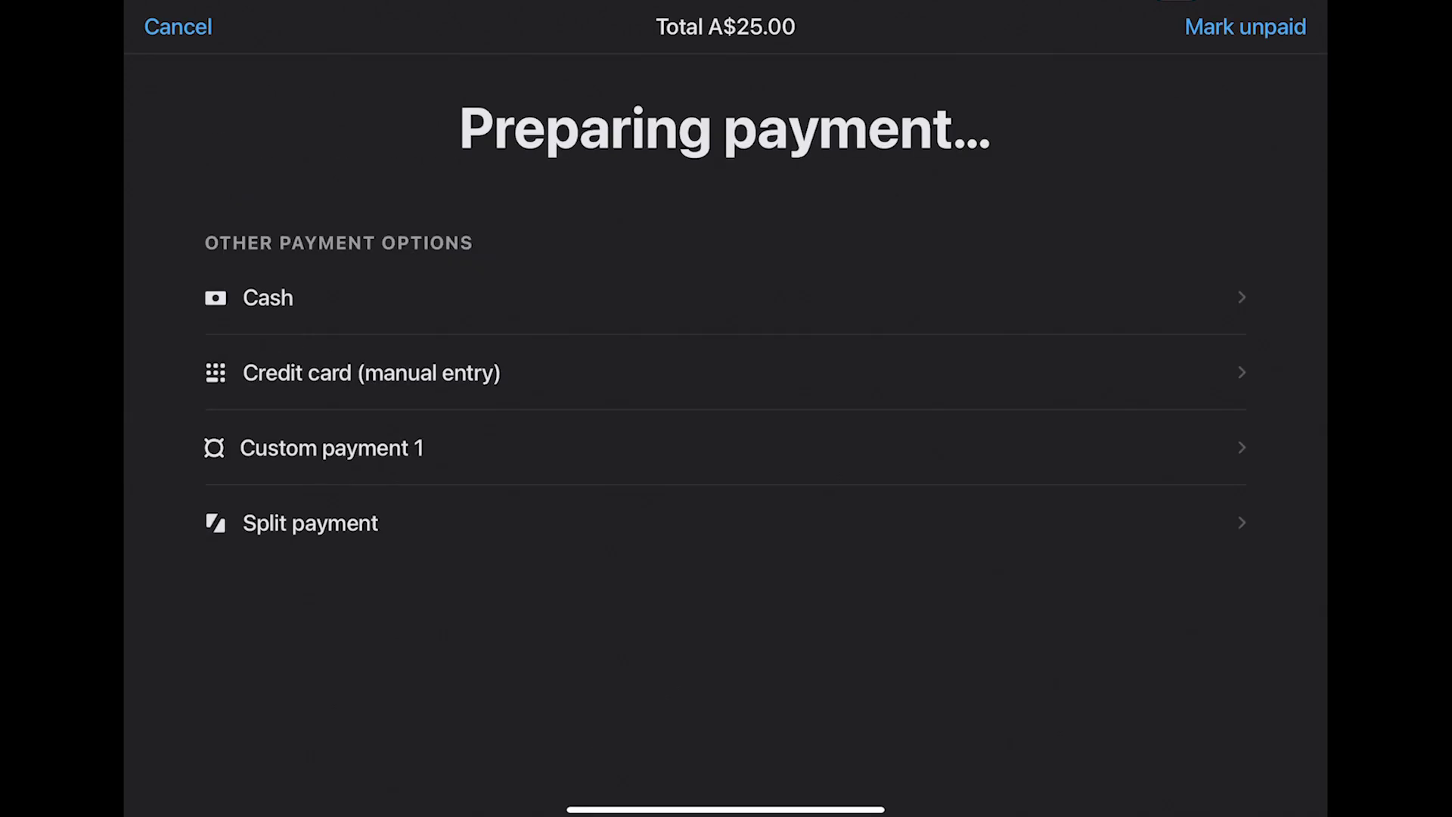